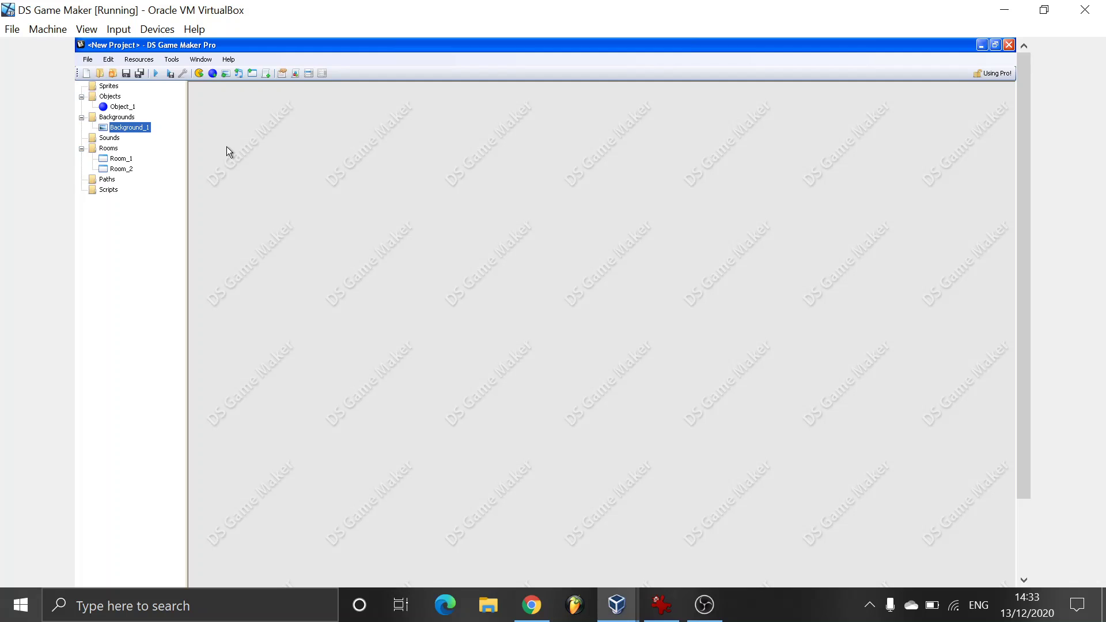
- Load the image Menu Screen botto from file into Background_1 and accept the background
{"action": "double_click", "coordinate": [134, 128]}
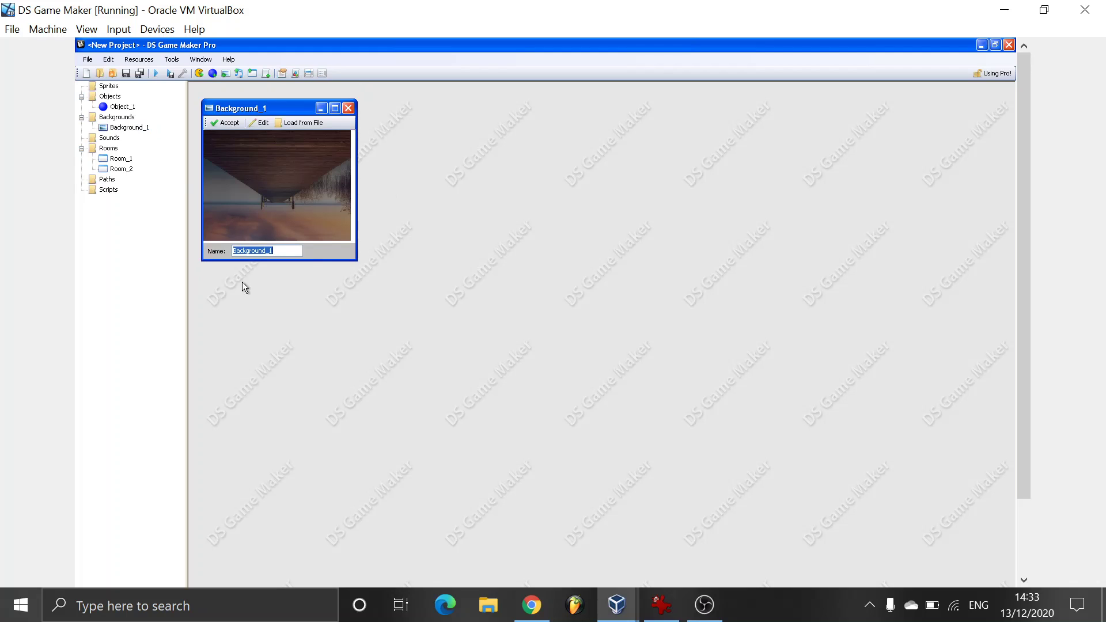
{"action": "left_click", "coordinate": [296, 125]}
{"action": "double_click", "coordinate": [483, 211]}
{"action": "left_click", "coordinate": [227, 123]}
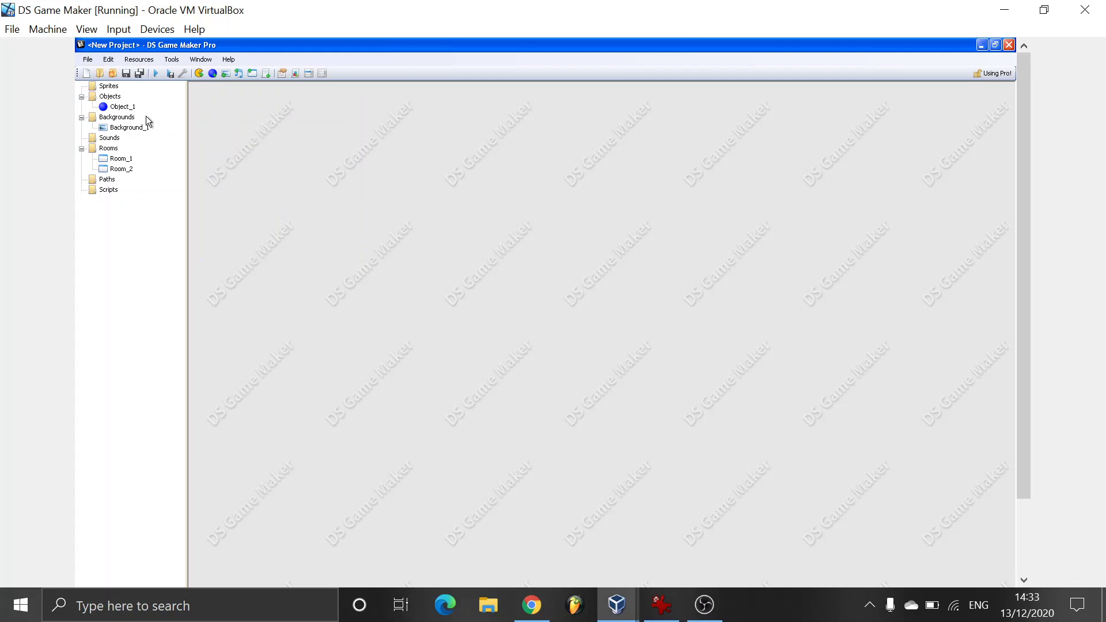
- Review the event actions of Object_1 and the screen and background settings of Room_1 and Room_2
{"action": "double_click", "coordinate": [123, 106]}
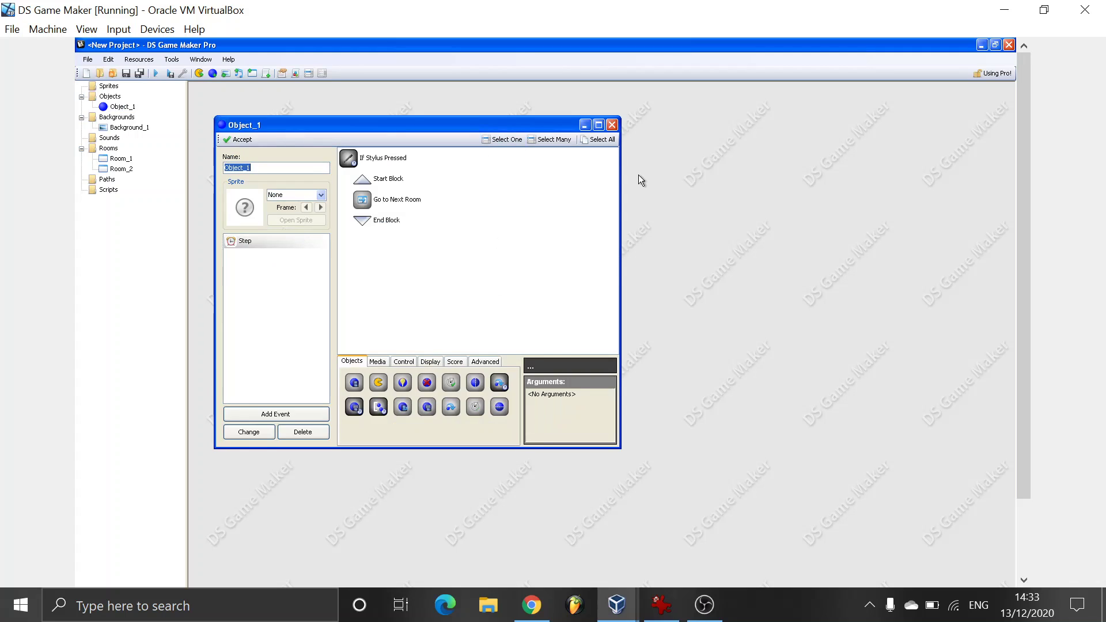
{"action": "left_click", "coordinate": [613, 128]}
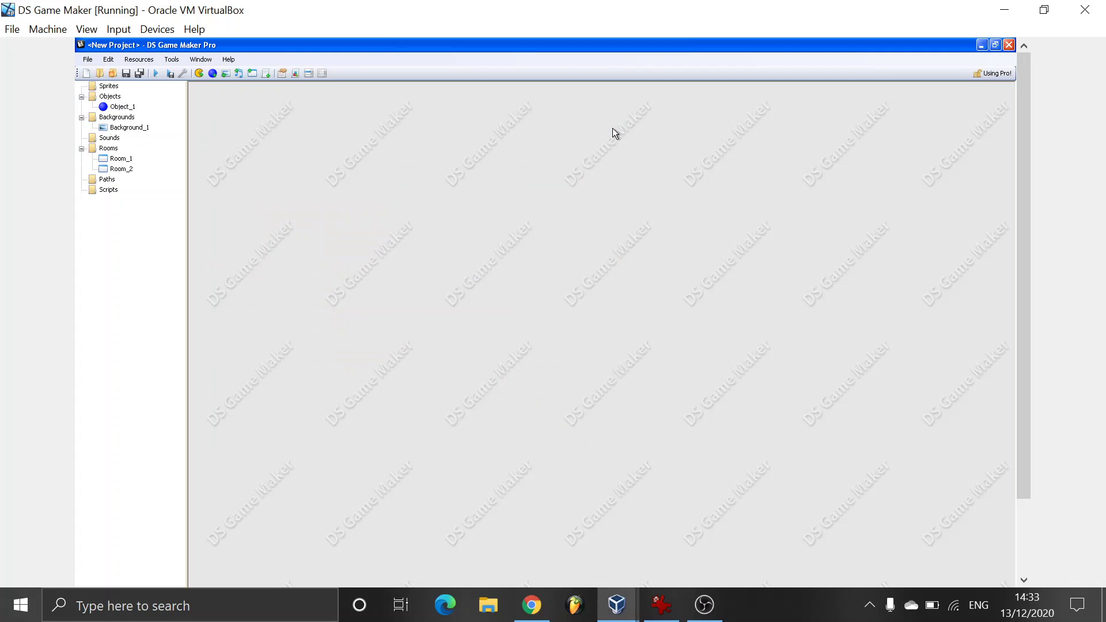
{"action": "double_click", "coordinate": [117, 159]}
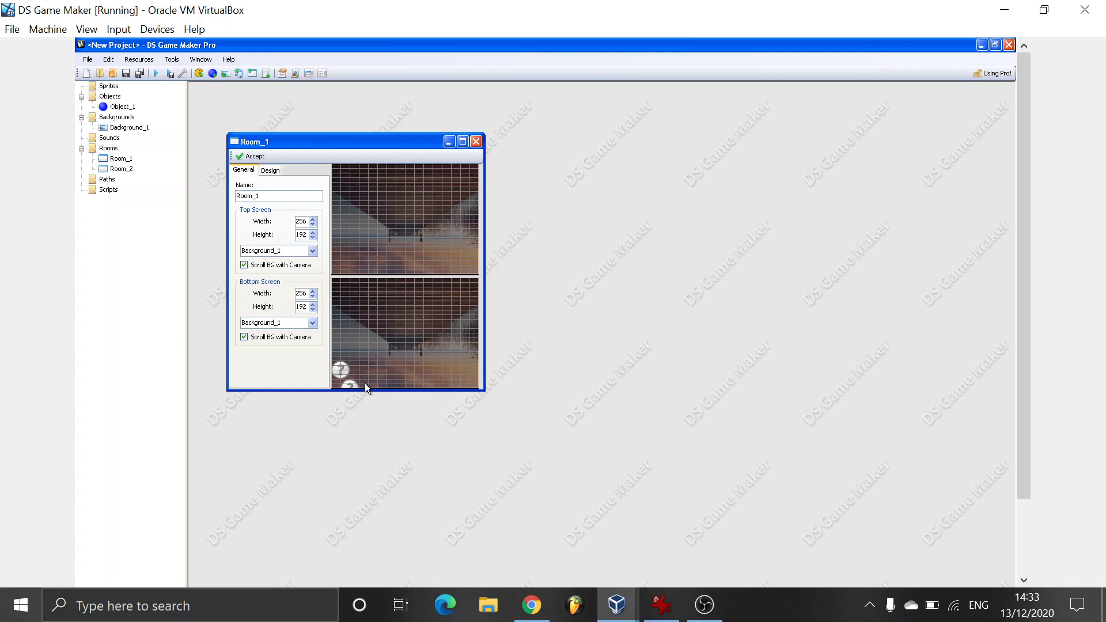
{"action": "left_click", "coordinate": [476, 142]}
{"action": "double_click", "coordinate": [122, 169]}
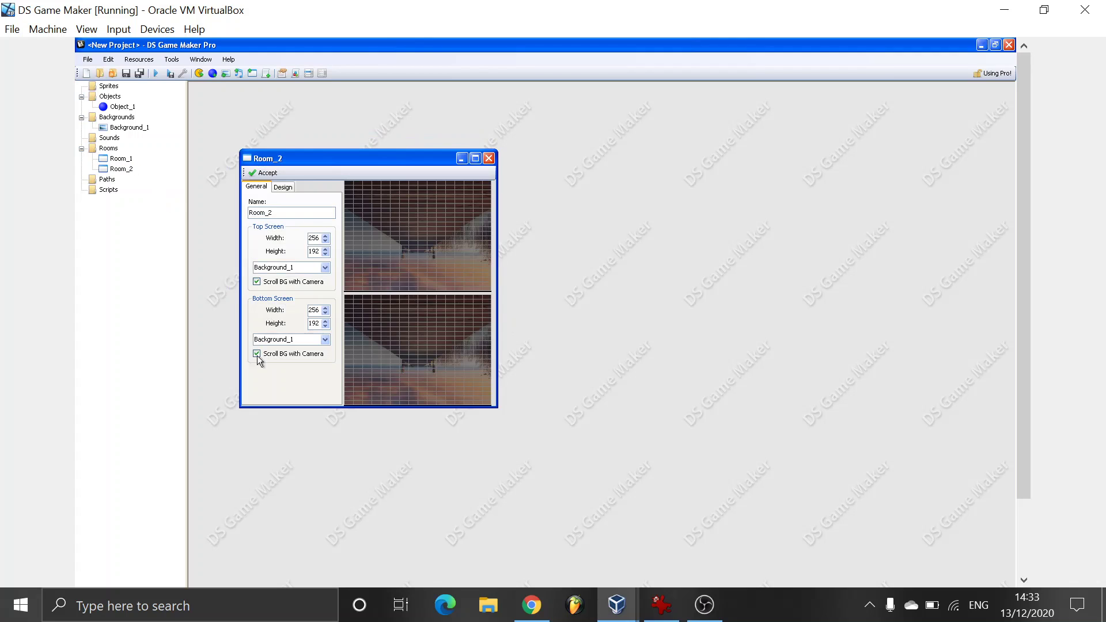
{"action": "left_click", "coordinate": [489, 159]}
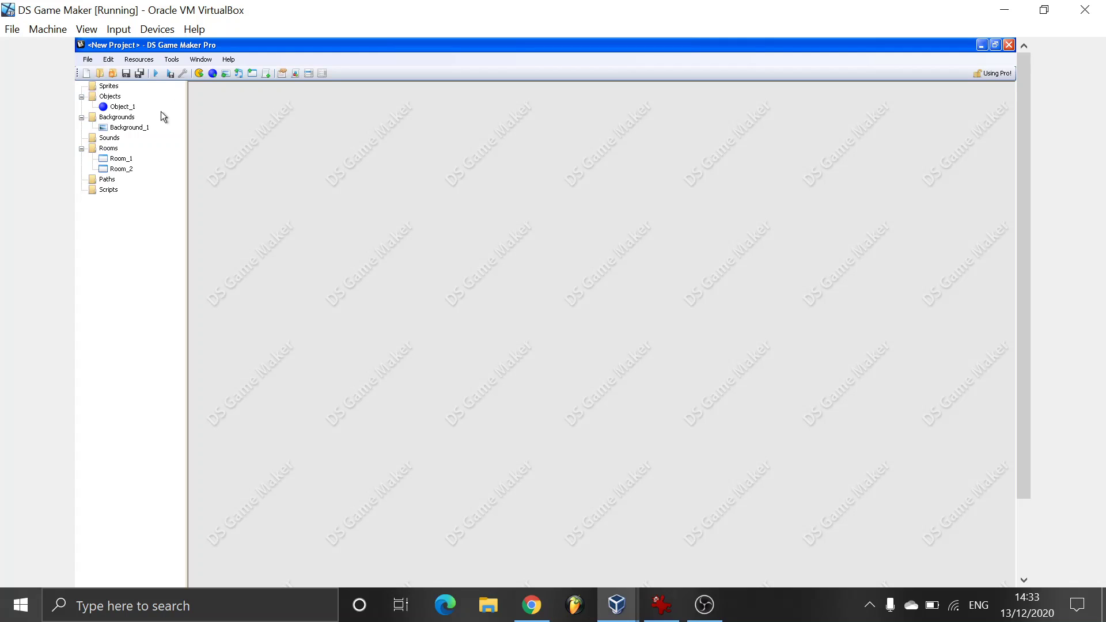
- Try to compile and test the game, dismissing the converter, build and compile error windows
{"action": "left_click", "coordinate": [155, 73]}
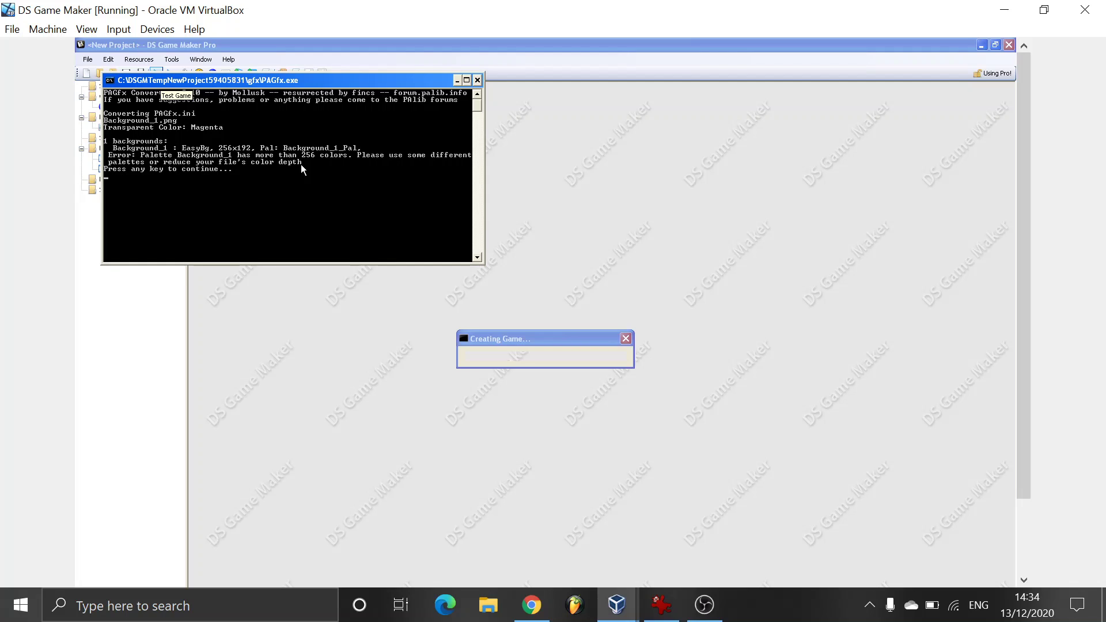
{"action": "key", "text": "Return"}
{"action": "key", "text": "Return"}
{"action": "key", "text": "Return"}
{"action": "key", "text": "Return"}
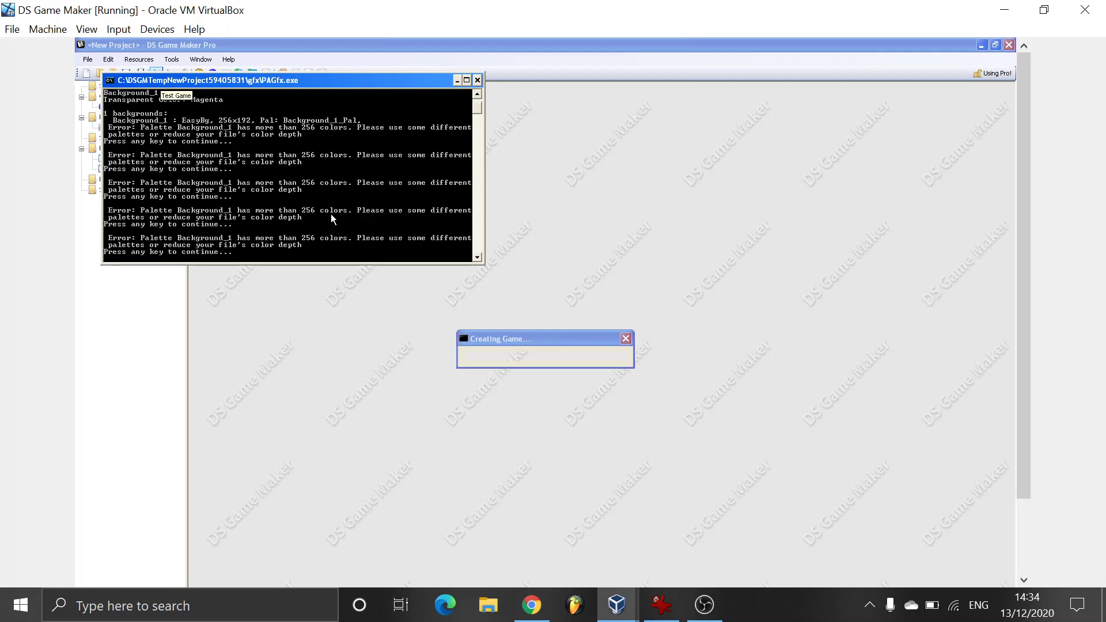
{"action": "left_click", "coordinate": [478, 81]}
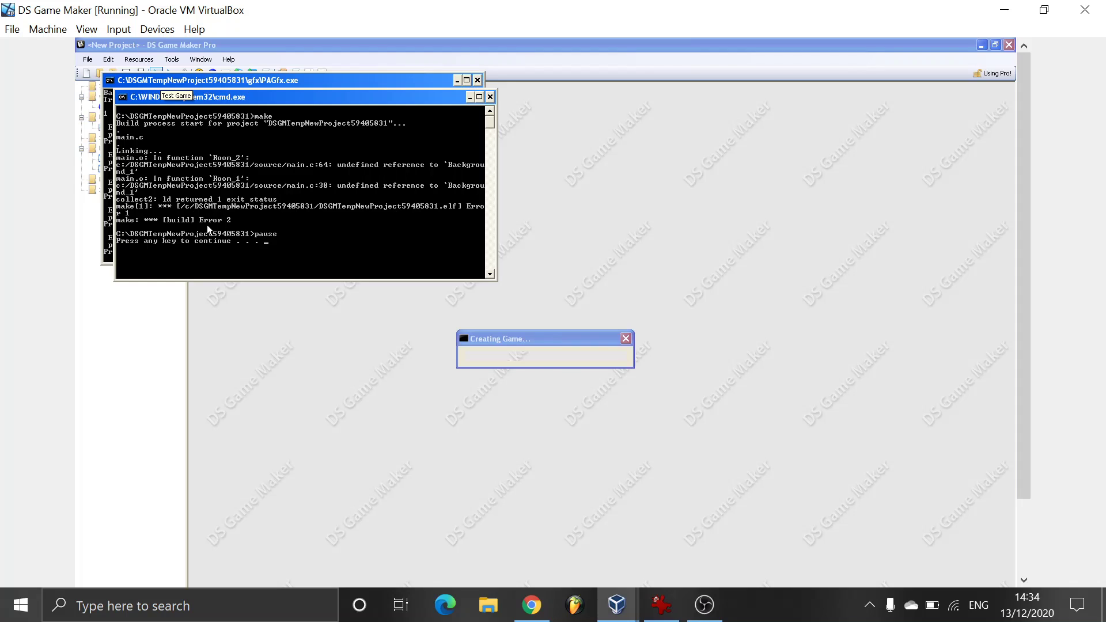
{"action": "key", "text": "Return"}
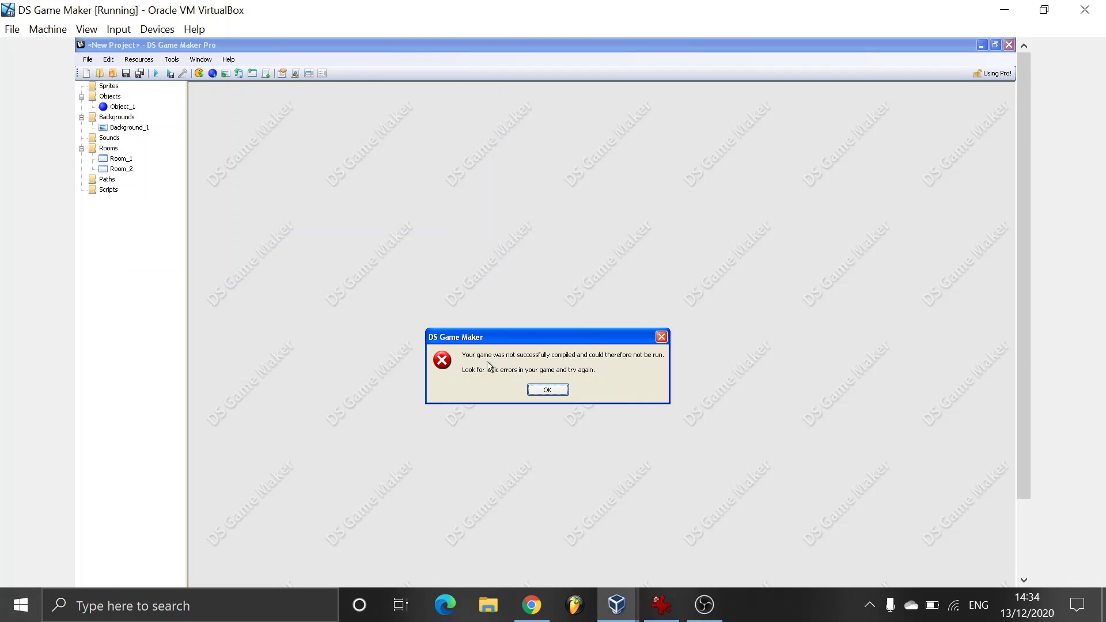
{"action": "left_click", "coordinate": [562, 394]}
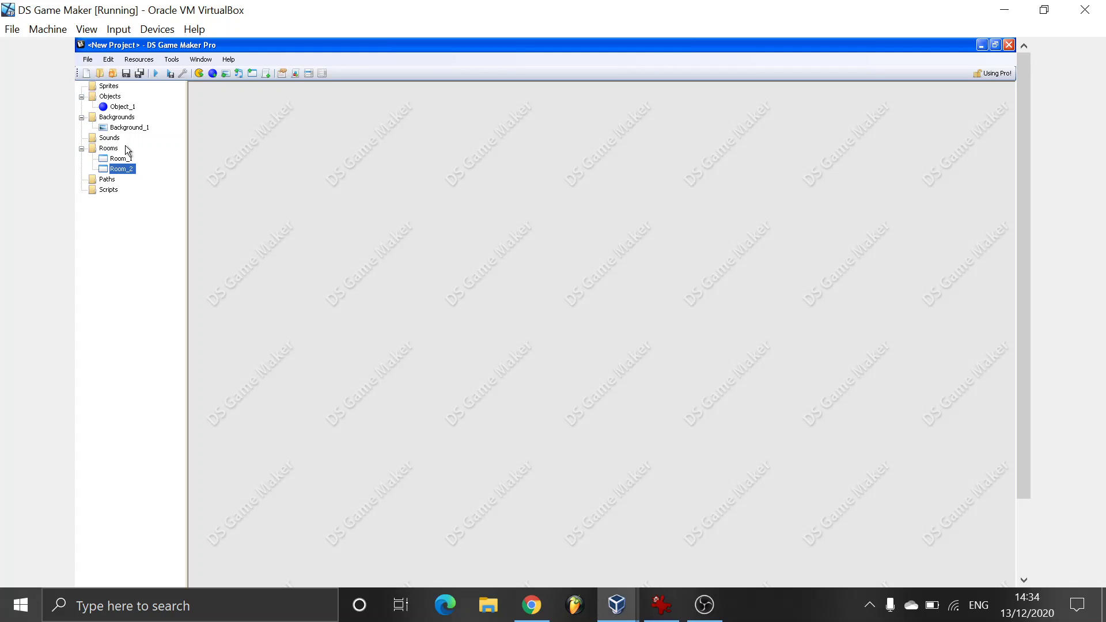
- Switch to IrfanView and open Menu Screen botto.png from the Big Floppa Game folder
{"action": "left_click", "coordinate": [661, 605]}
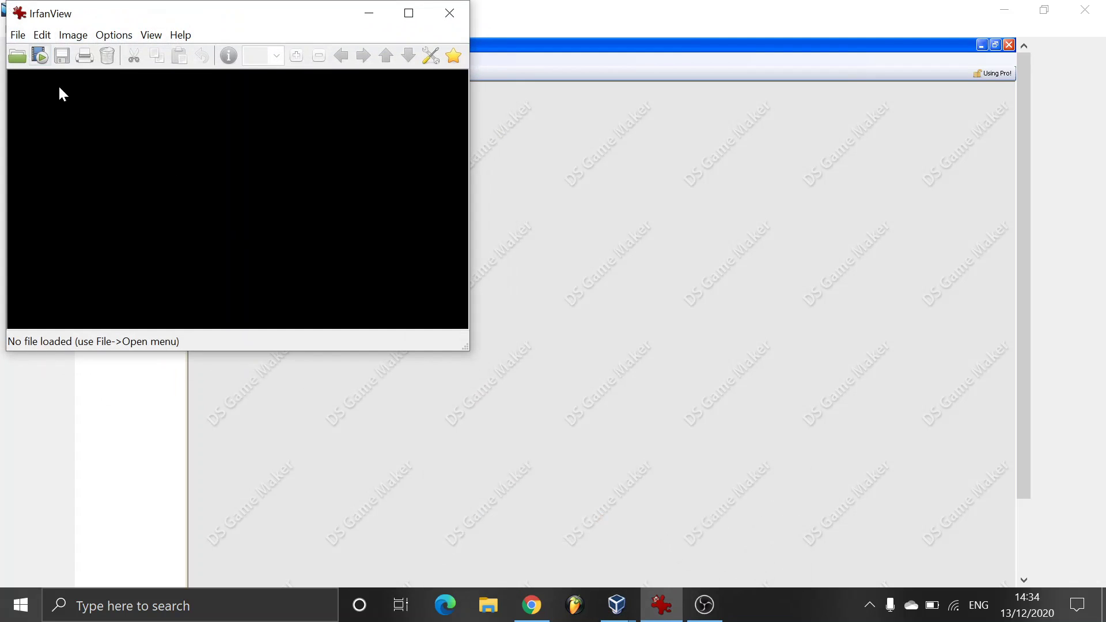
{"action": "left_click", "coordinate": [18, 36]}
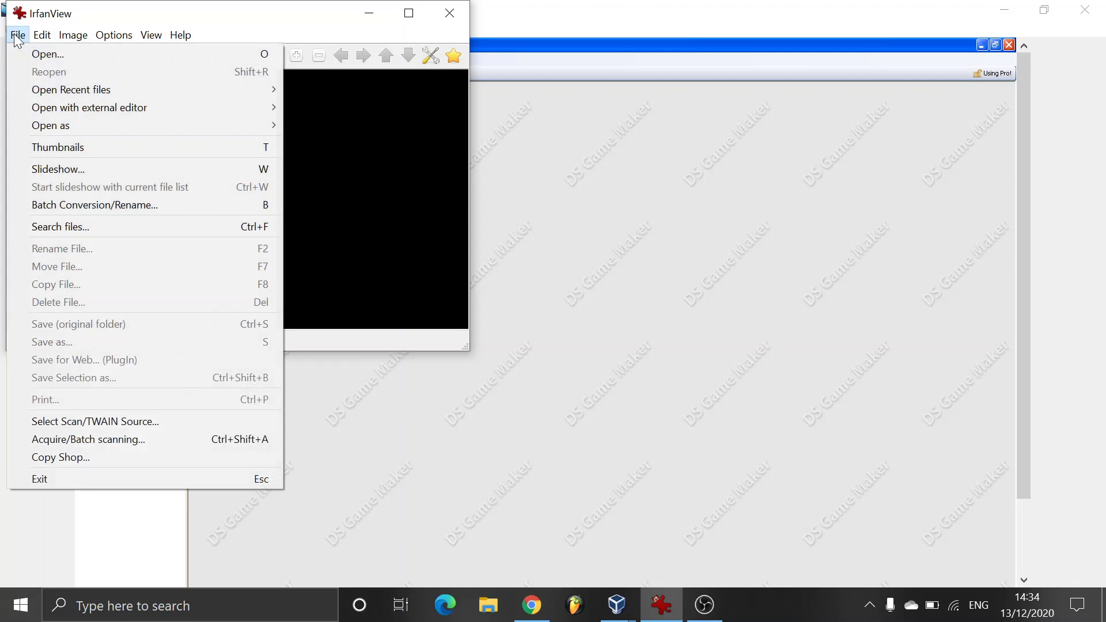
{"action": "left_click", "coordinate": [31, 53]}
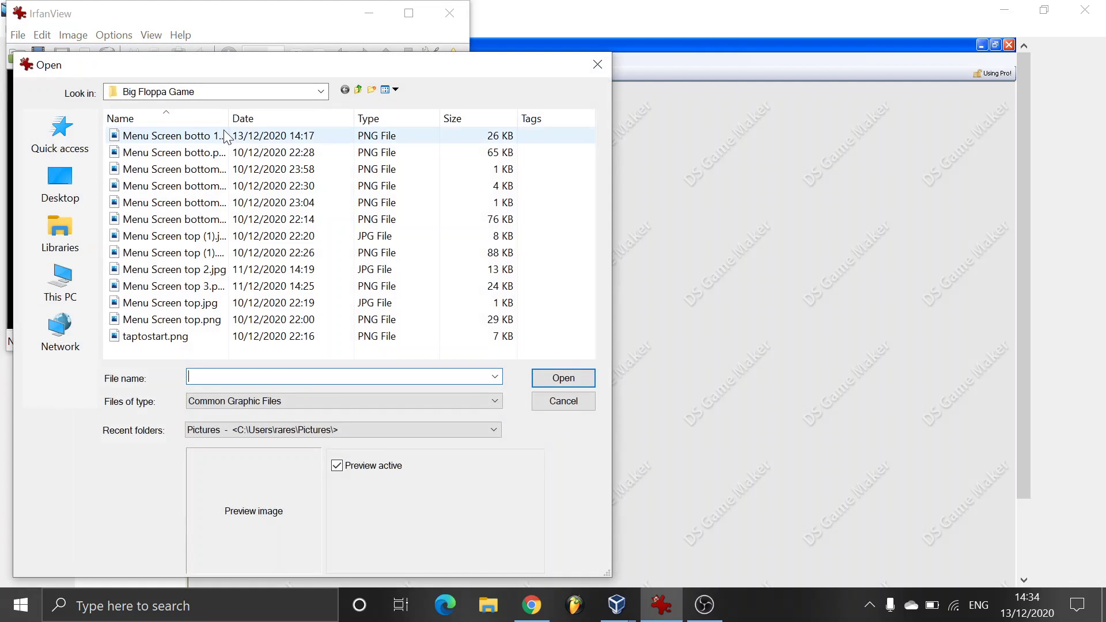
{"action": "left_click", "coordinate": [223, 135]}
{"action": "left_click", "coordinate": [220, 154]}
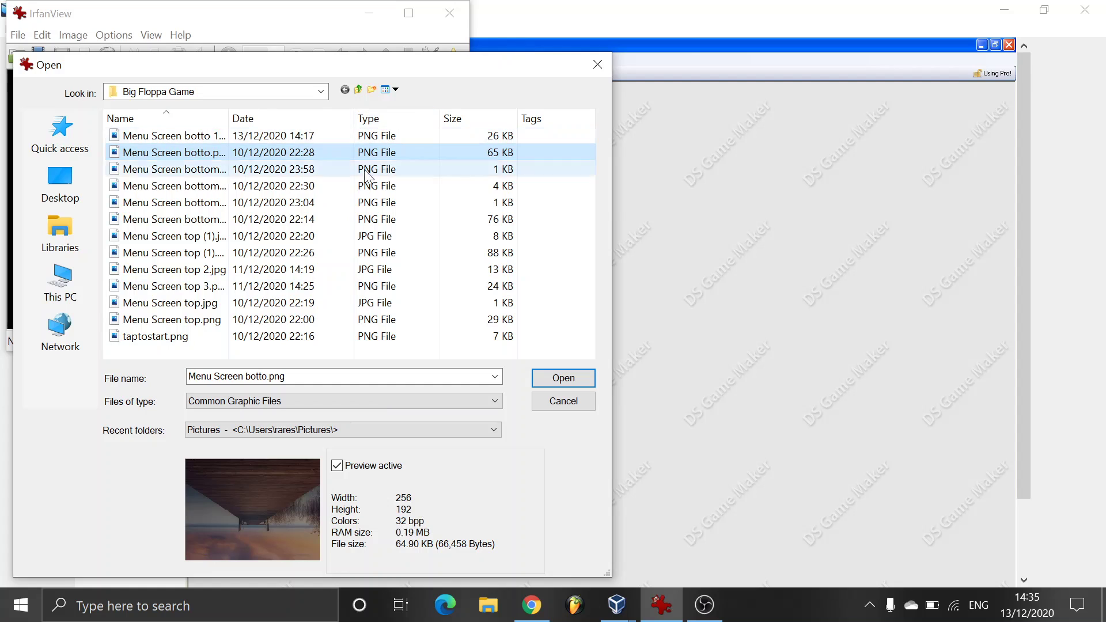
{"action": "left_click", "coordinate": [559, 383]}
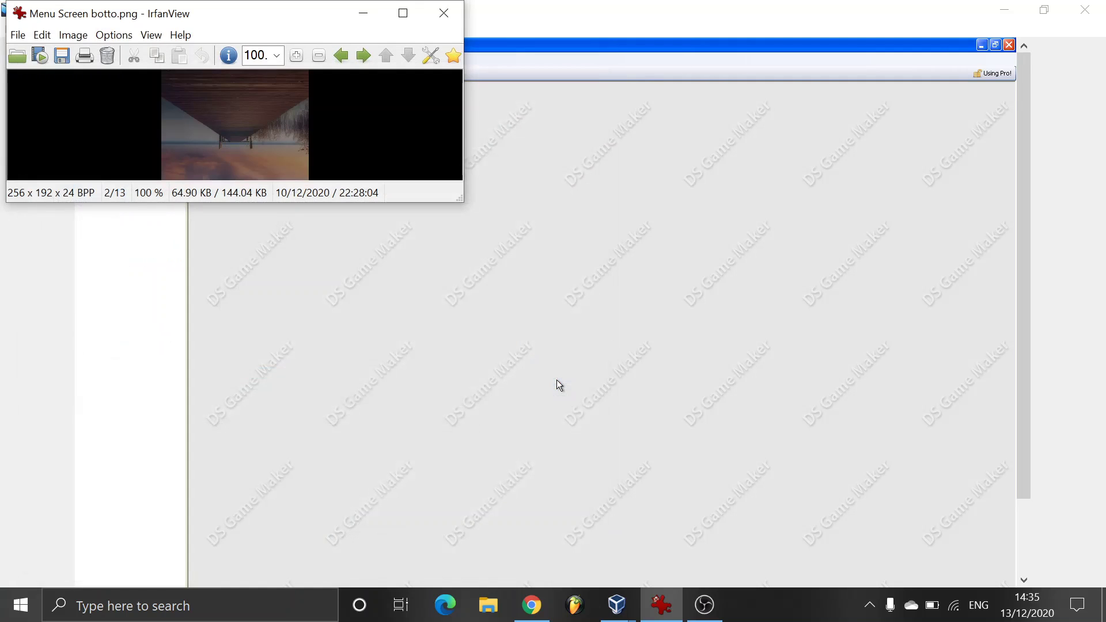
- Decrease the image's color depth to a custom 200 colors with Floyd-Steinberg dithering
{"action": "left_click", "coordinate": [74, 35]}
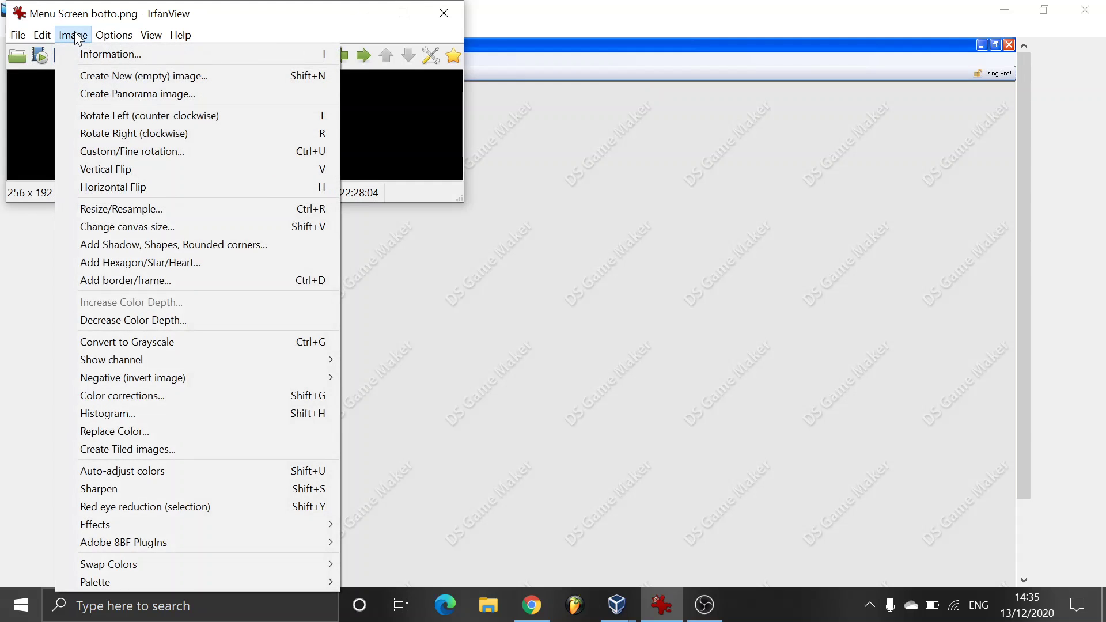
{"action": "left_click", "coordinate": [147, 320]}
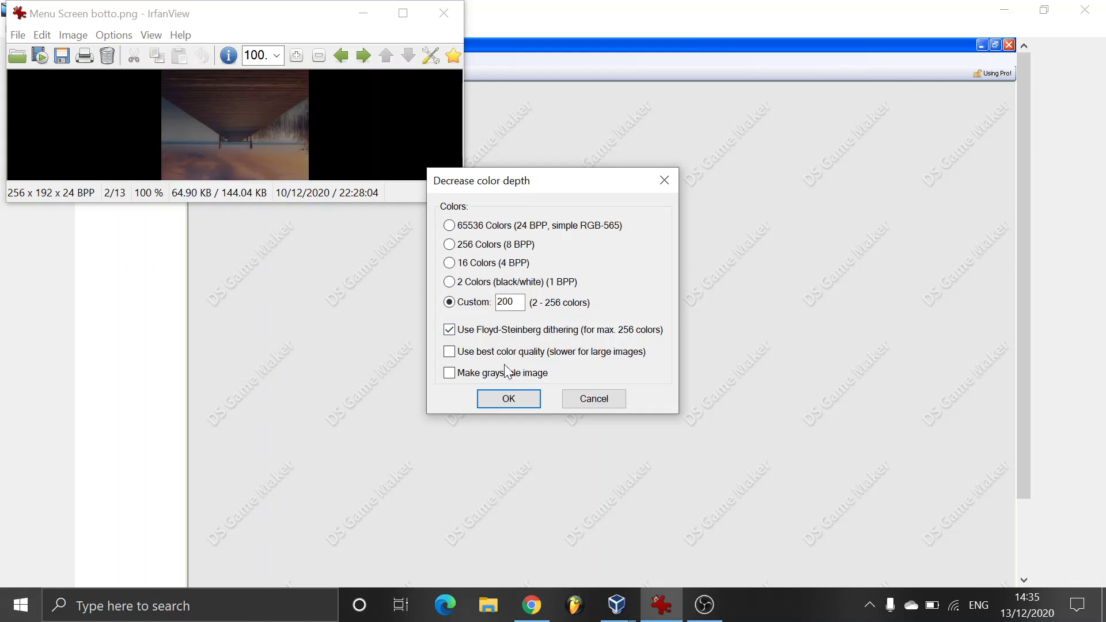
{"action": "left_click", "coordinate": [514, 401]}
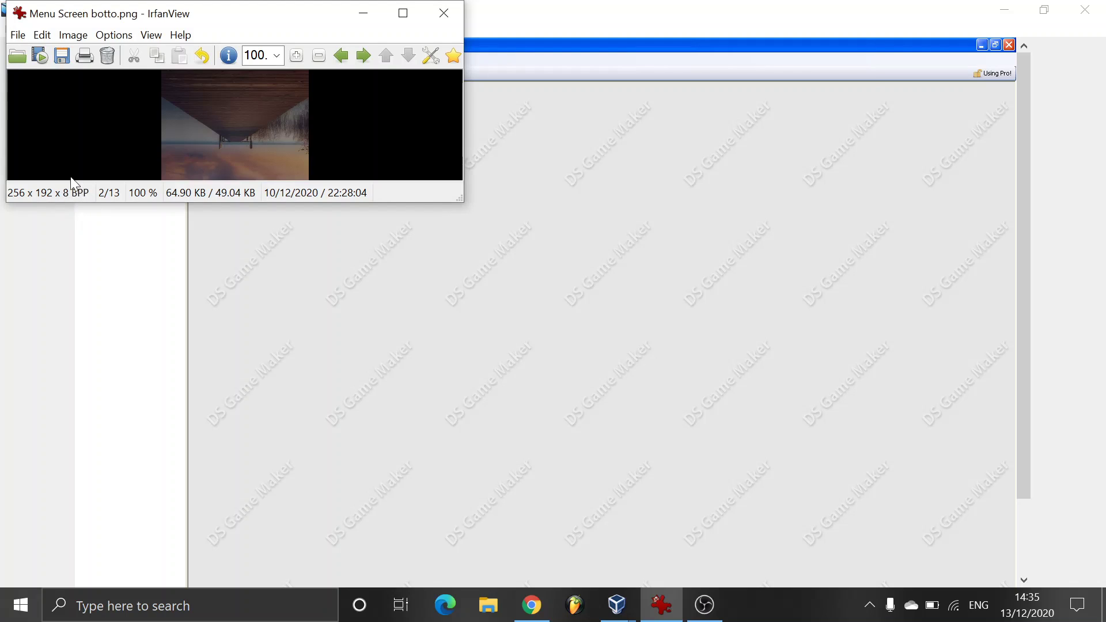
- Save the reduced image as a PNG named Menu Screen botto 2 in the same folder and close IrfanView
{"action": "left_click", "coordinate": [17, 38]}
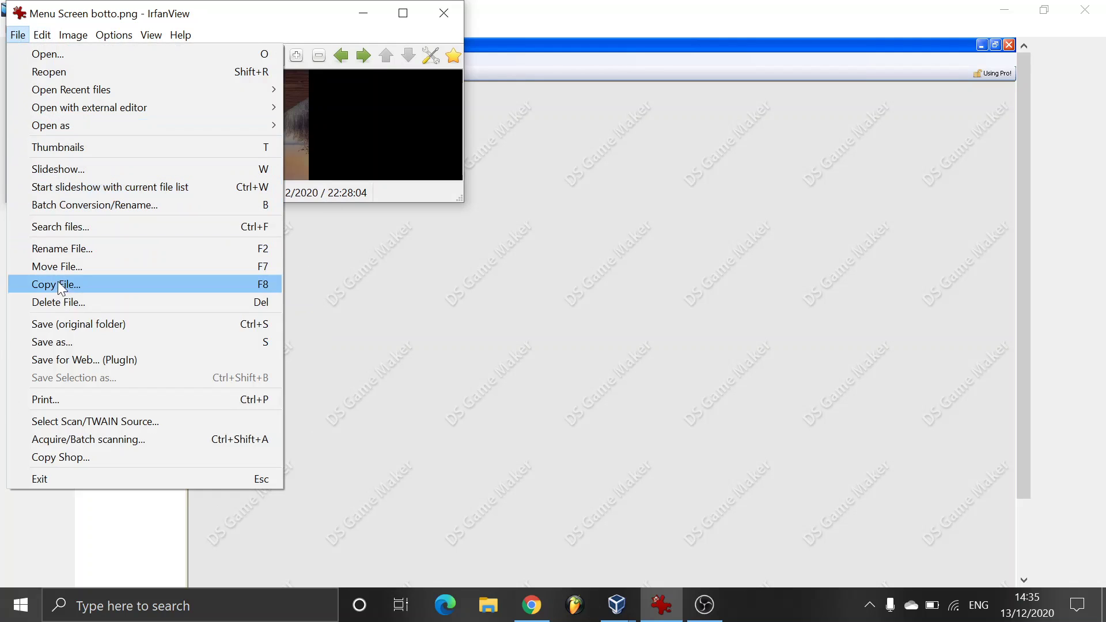
{"action": "left_click", "coordinate": [58, 341]}
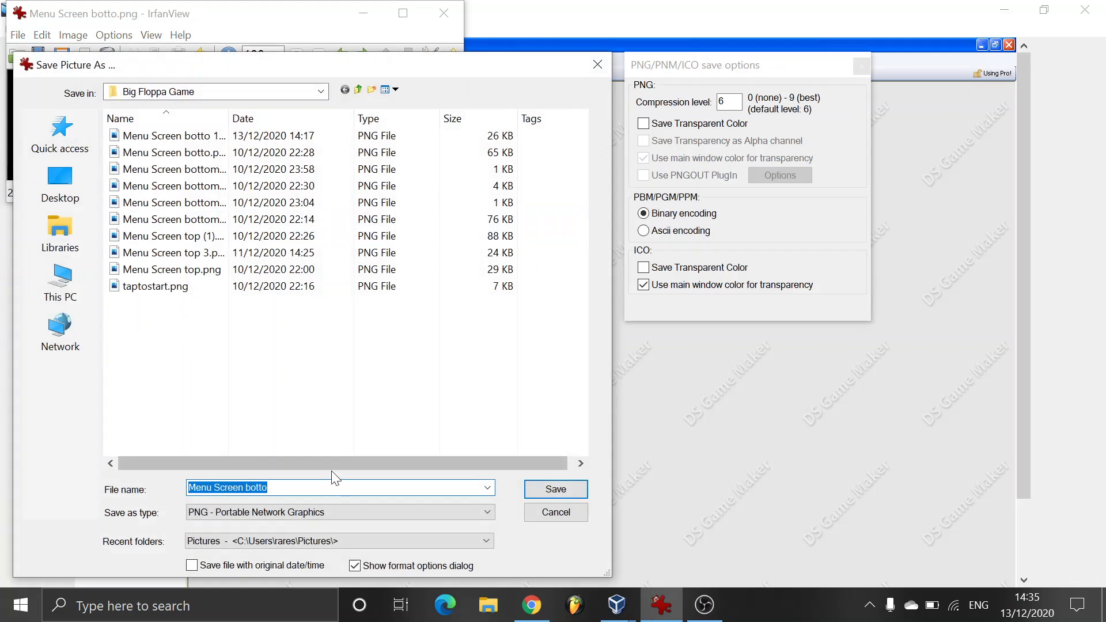
{"action": "left_click", "coordinate": [415, 488]}
{"action": "type", "text": "2"}
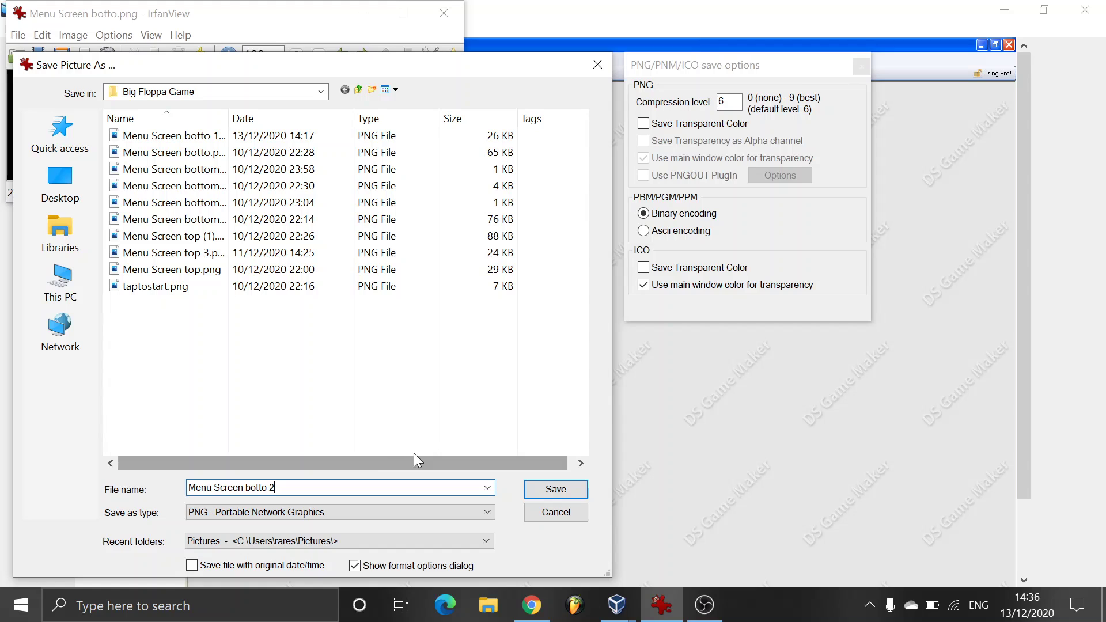
{"action": "left_click", "coordinate": [541, 491]}
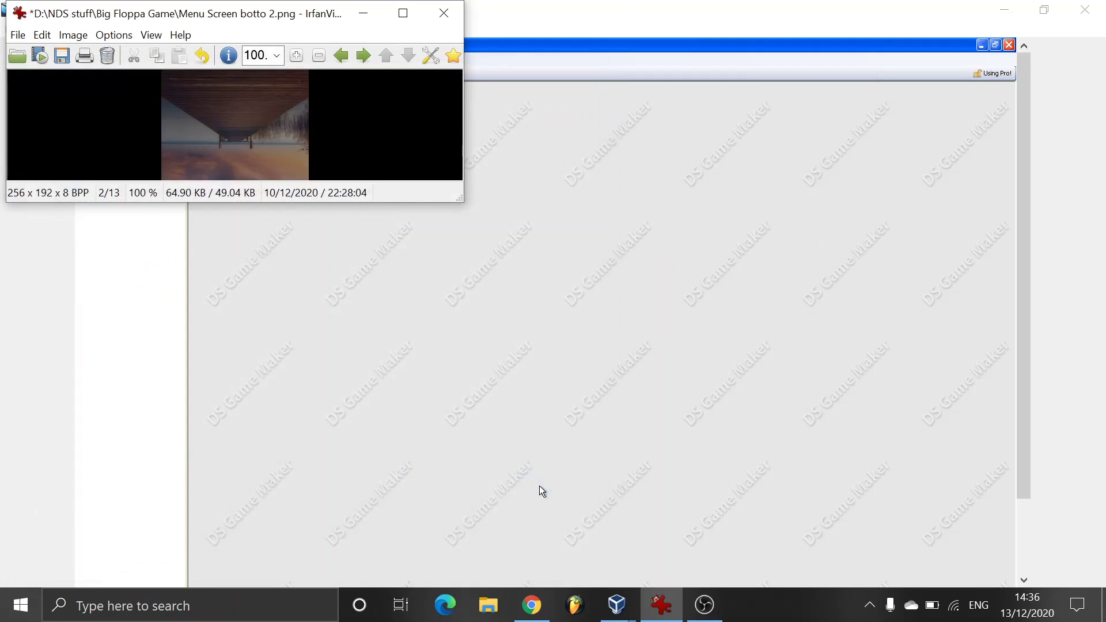
{"action": "left_click", "coordinate": [441, 10]}
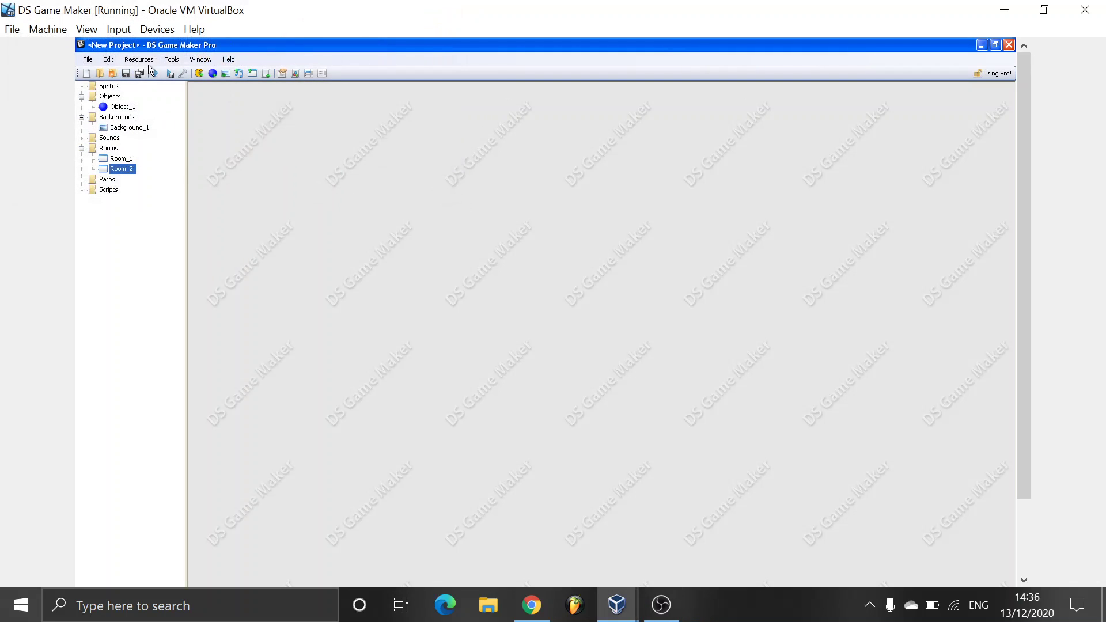
- Replace Background_1's image with the file Menu Screen botto 2 and accept the background
{"action": "double_click", "coordinate": [129, 127]}
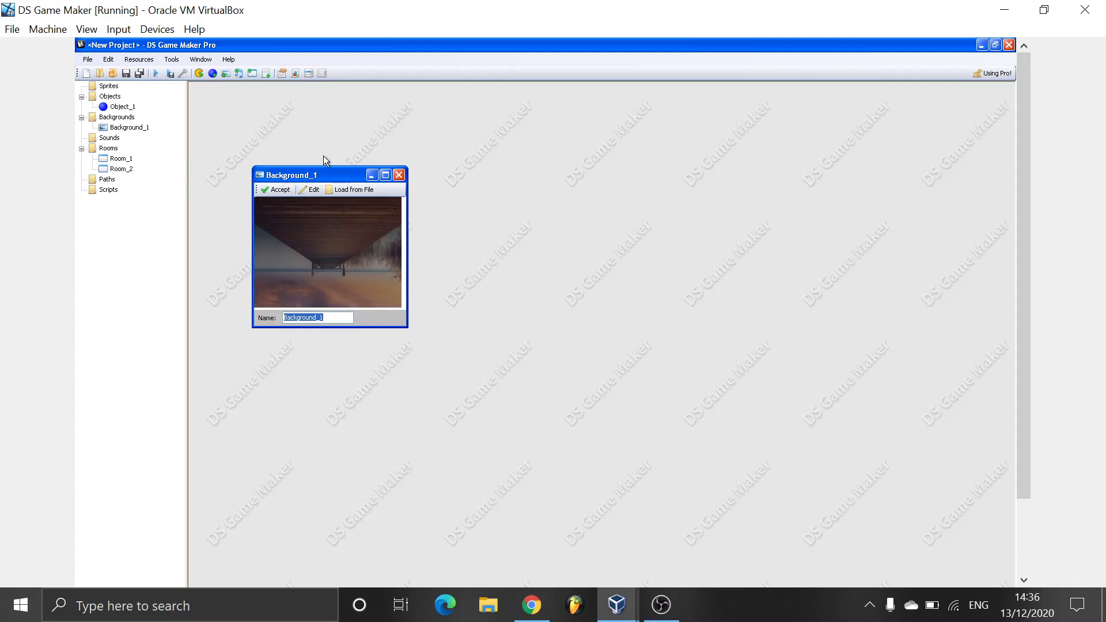
{"action": "left_click", "coordinate": [353, 189]}
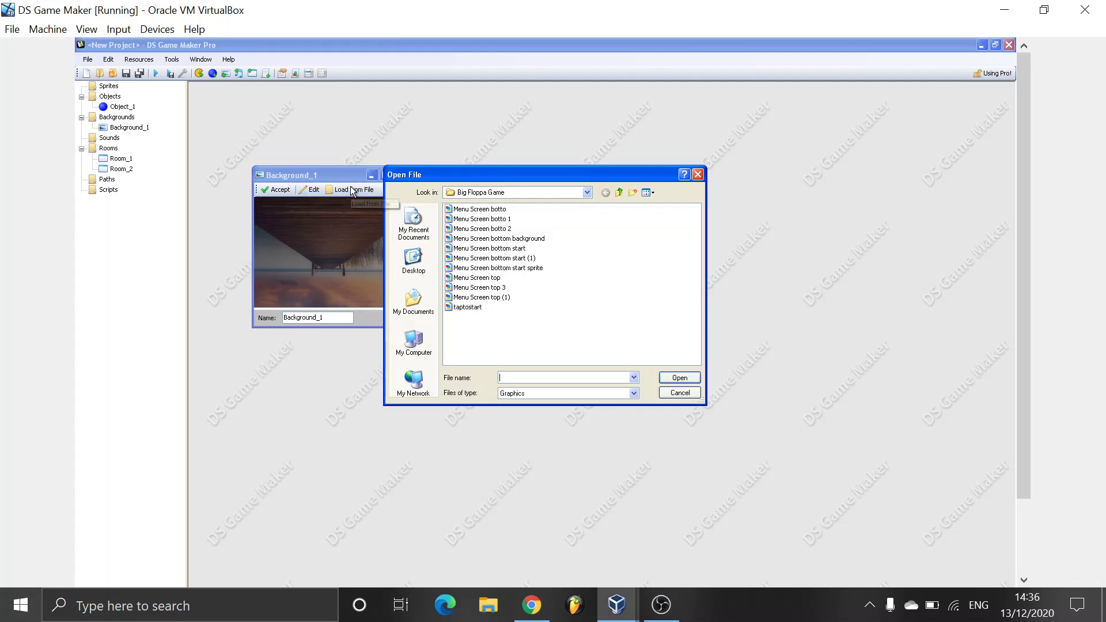
{"action": "double_click", "coordinate": [493, 229]}
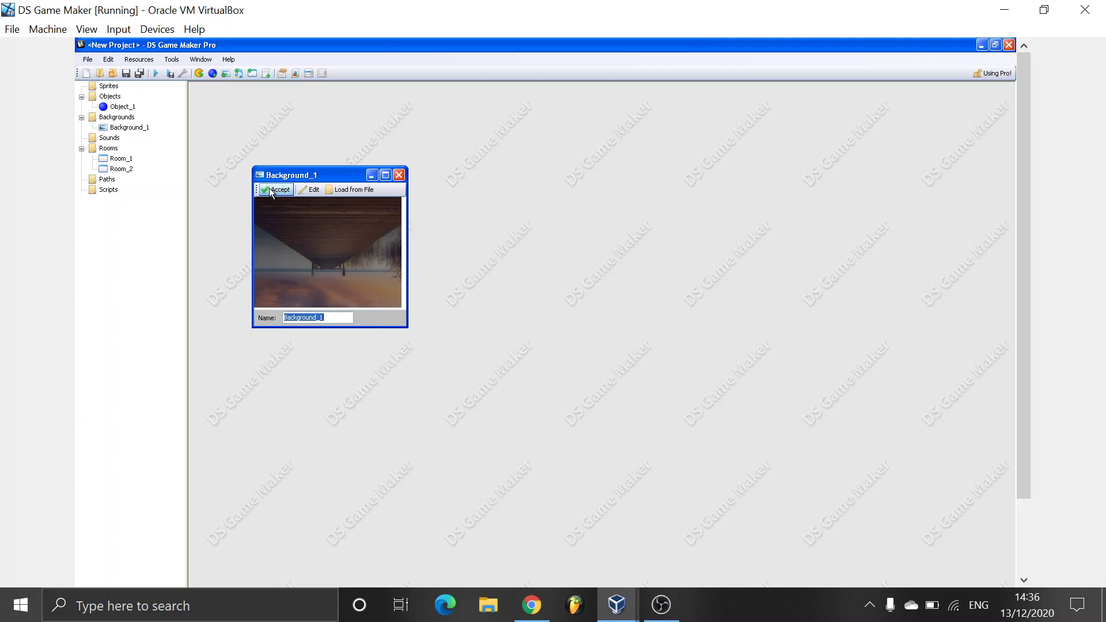
{"action": "left_click", "coordinate": [270, 190]}
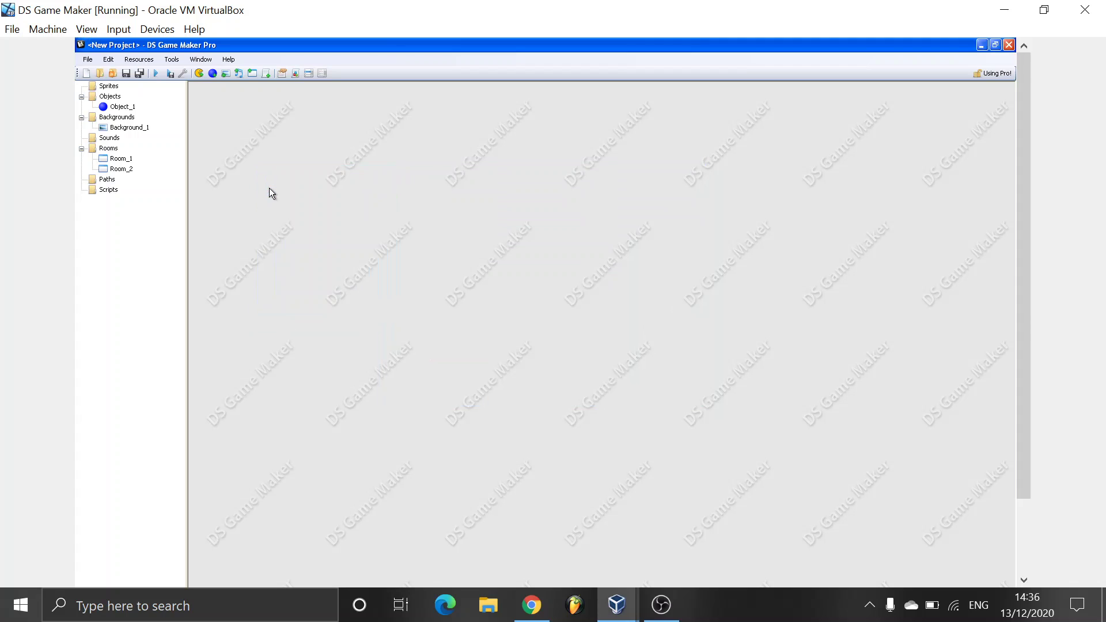
- Check Room_1's background settings and test the game in the emulator, closing it when done
{"action": "double_click", "coordinate": [119, 160]}
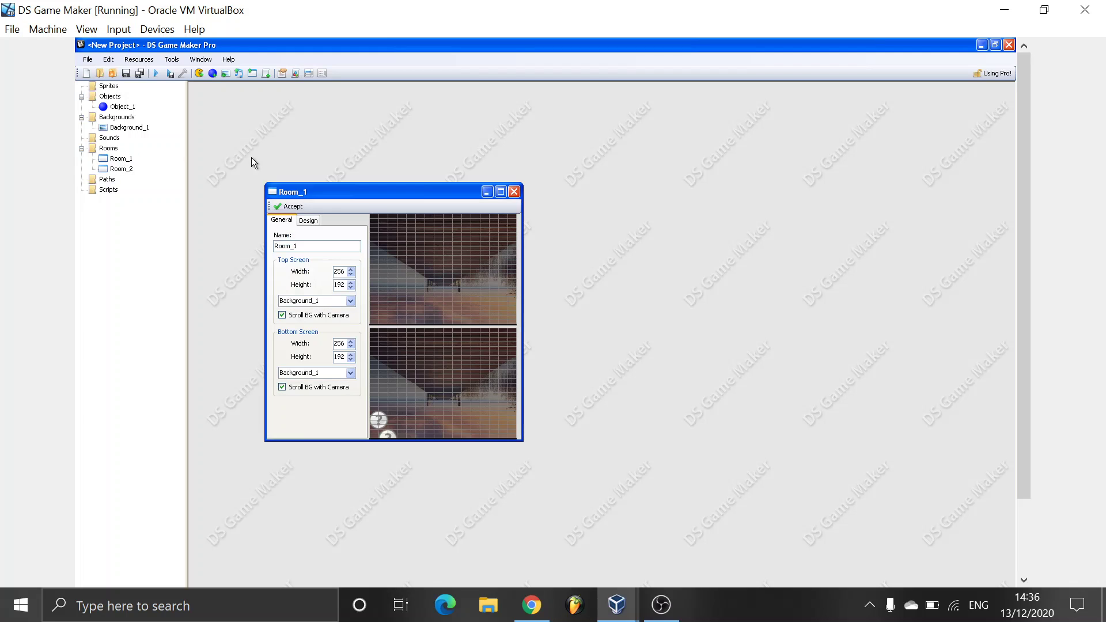
{"action": "left_click", "coordinate": [512, 193]}
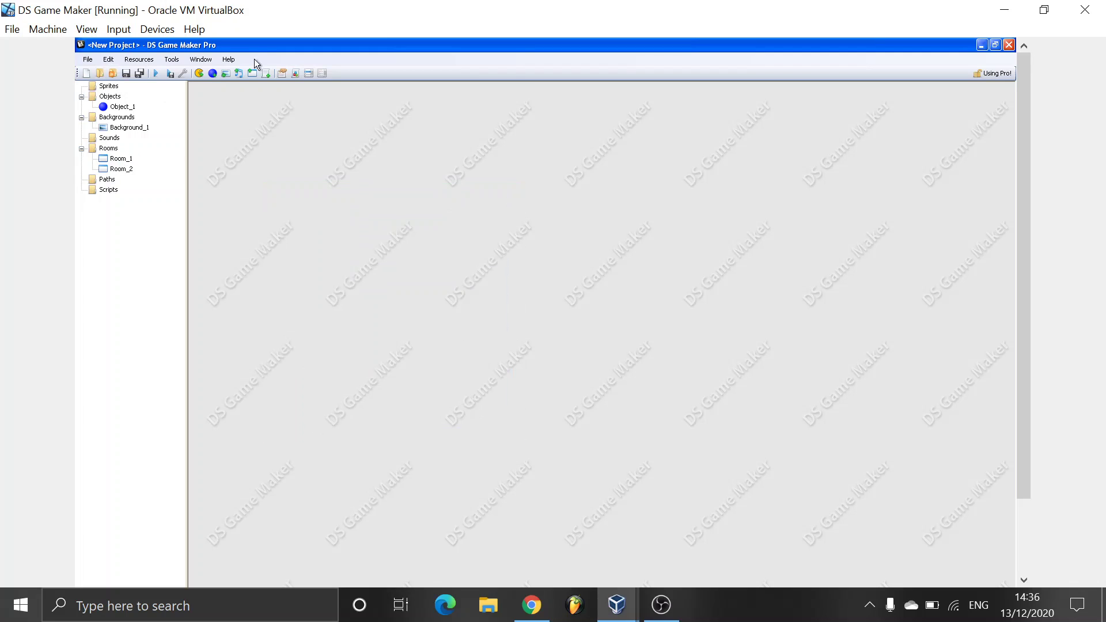
{"action": "left_click", "coordinate": [156, 79]}
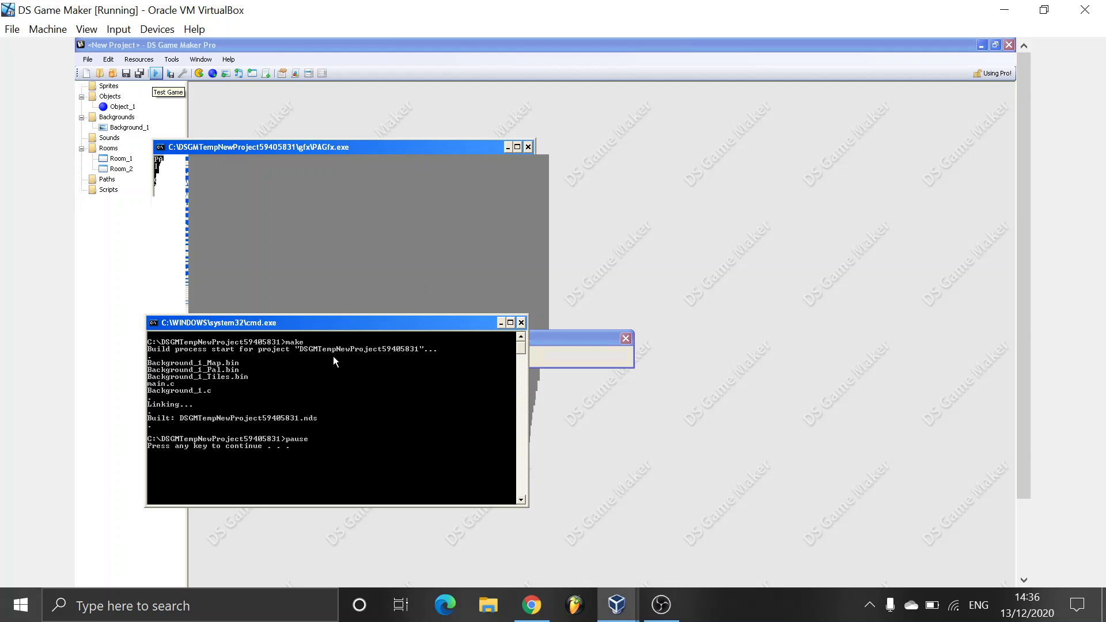
{"action": "left_click_drag", "start_coordinate": [359, 326], "coordinate": [398, 178]}
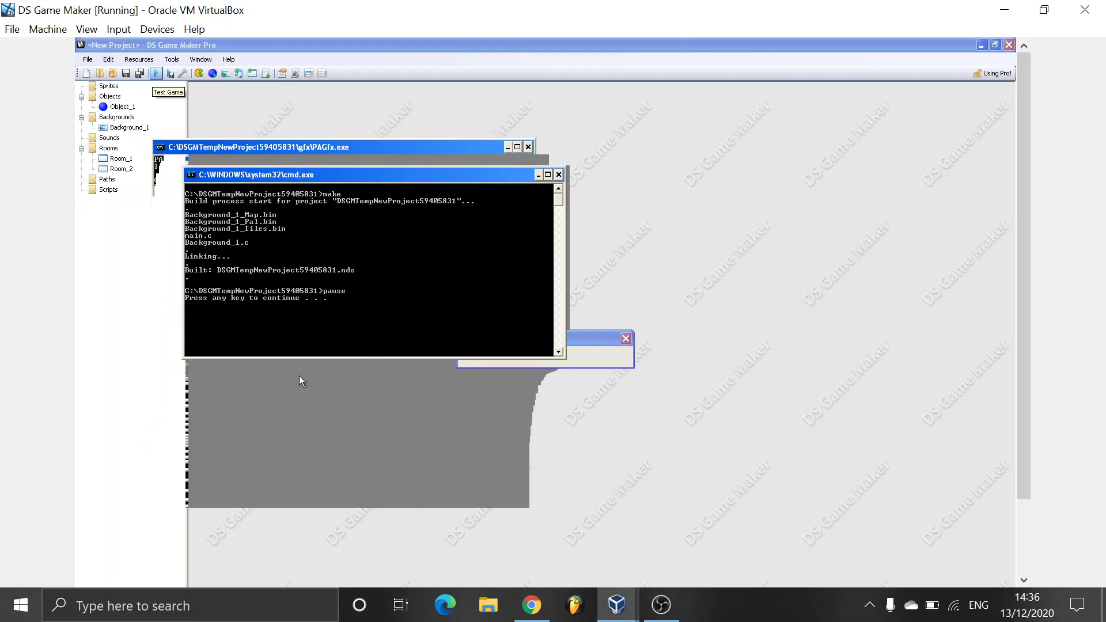
{"action": "key", "text": "Return"}
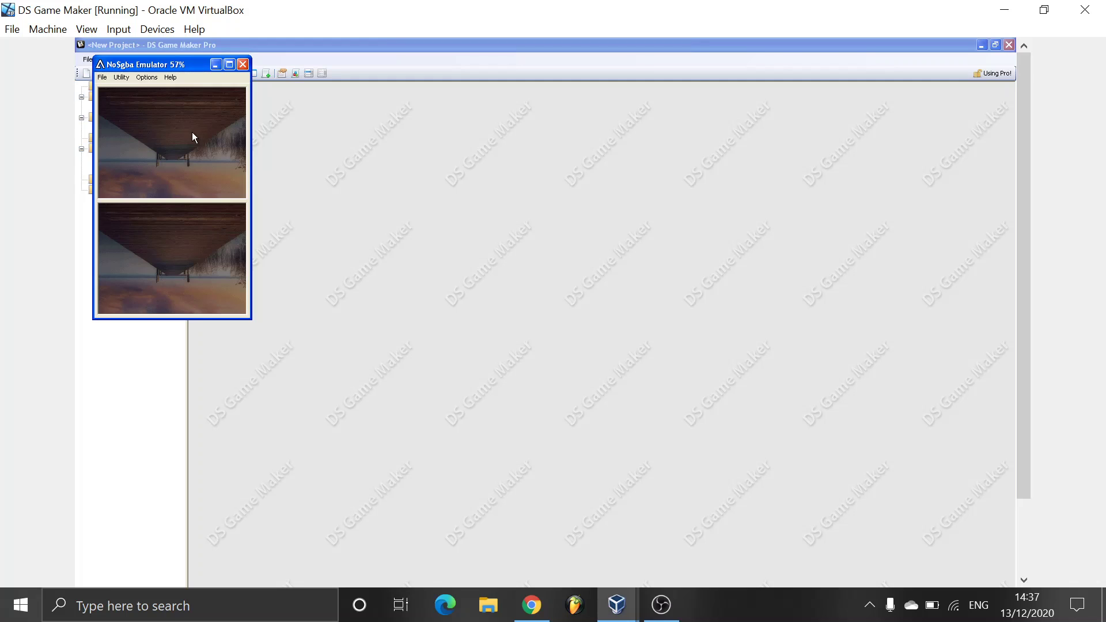
{"action": "left_click", "coordinate": [243, 67]}
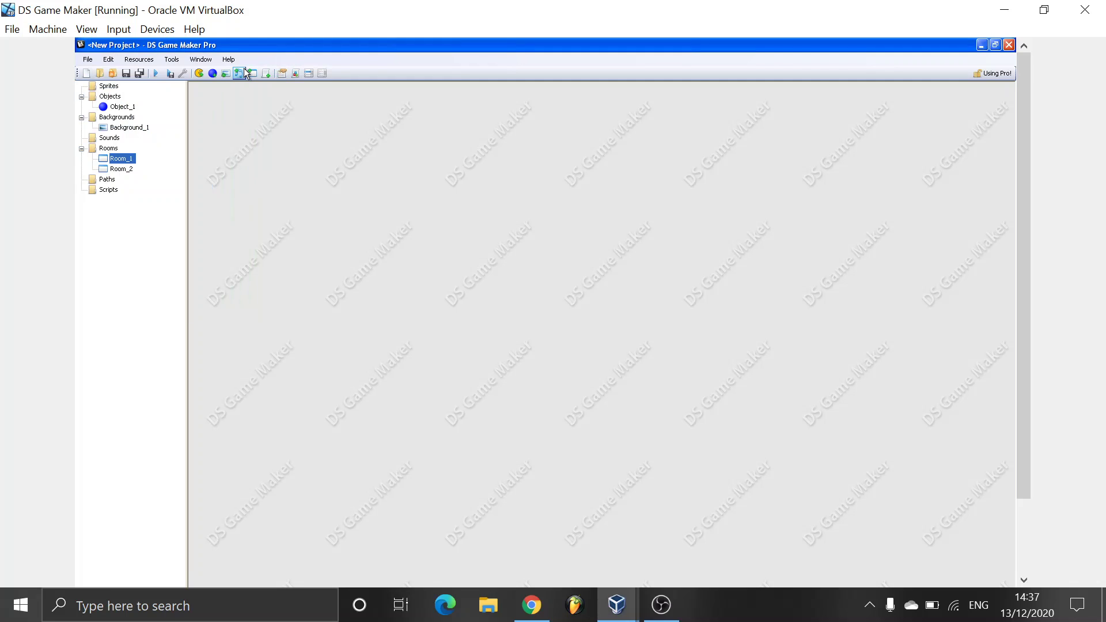